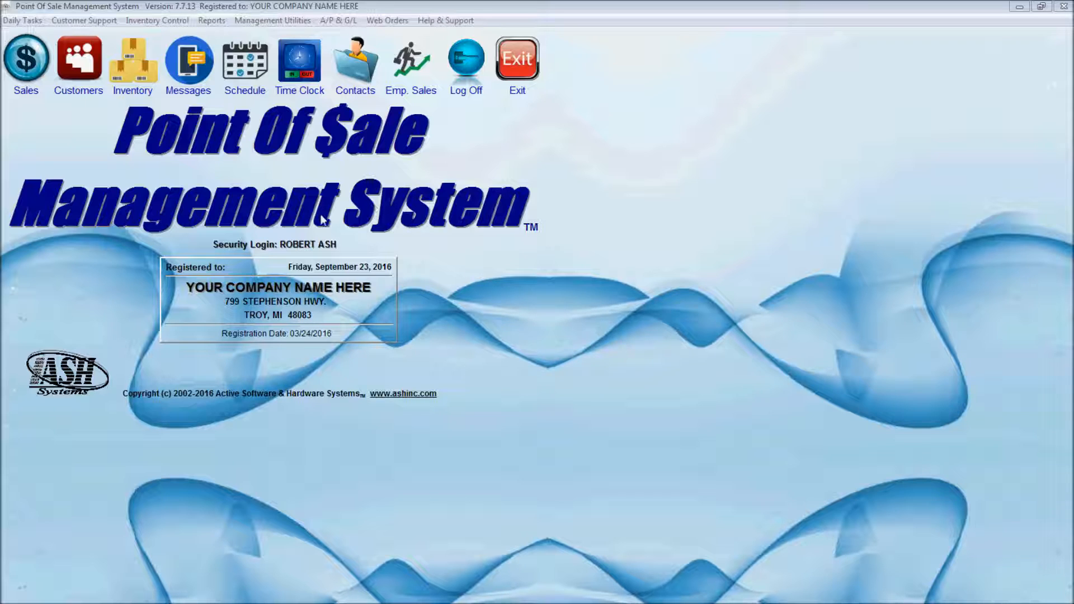
Log into the time clock with the employee ID and password, and clock in at 04:48 PM on 09/23/2016.
left_click(300, 49)
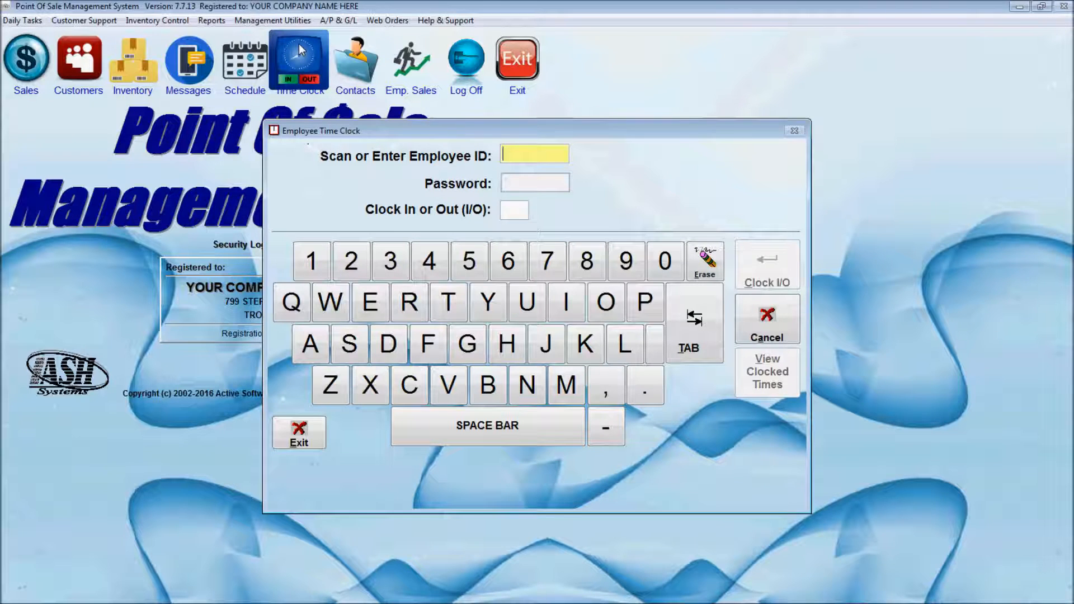
type("JSS")
key("Return")
type("123")
key("Return")
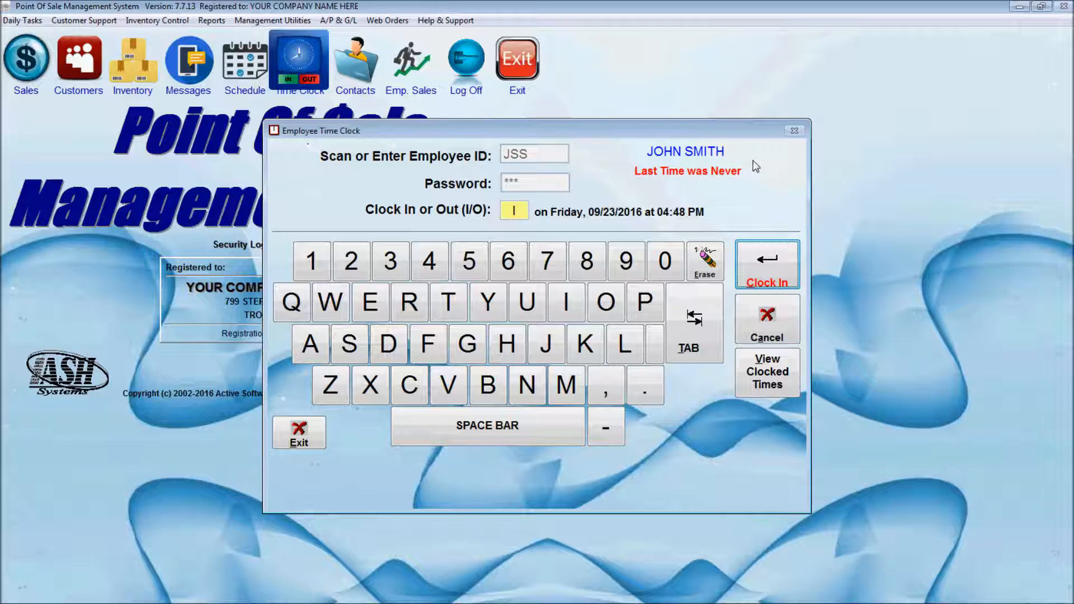
left_click(768, 260)
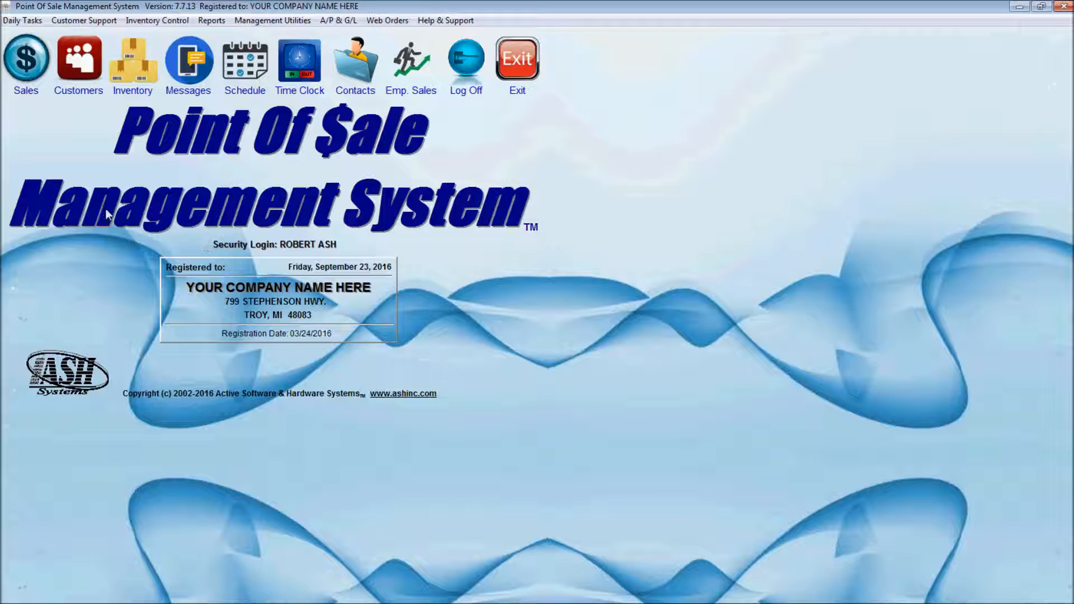
Sign into the sales screen with the employee's initials, then open and cancel the time clock from its button.
left_click(25, 62)
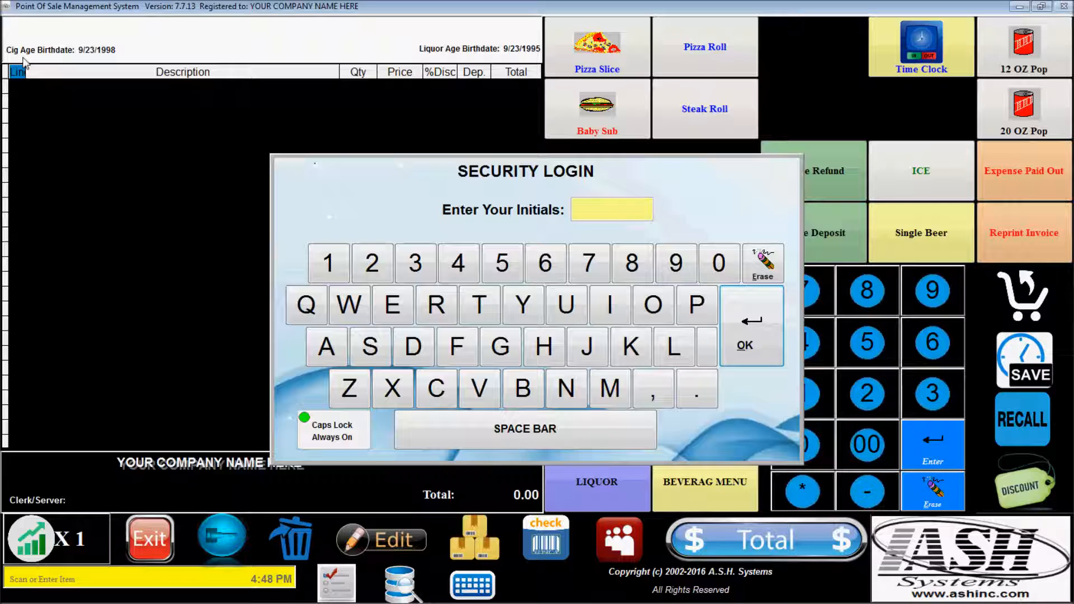
type("JSS")
key("Return")
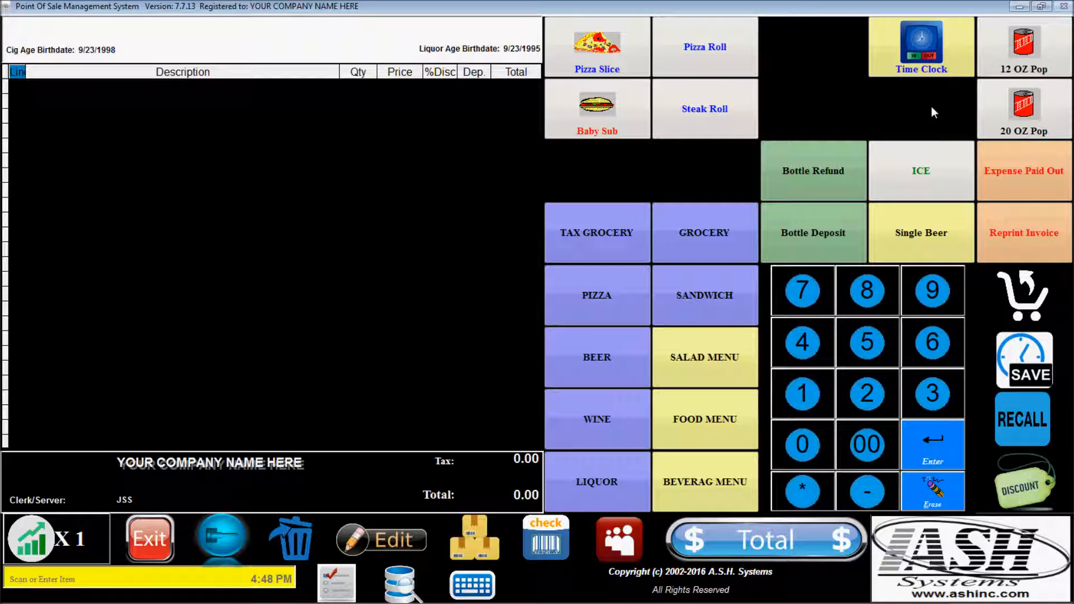
left_click(924, 52)
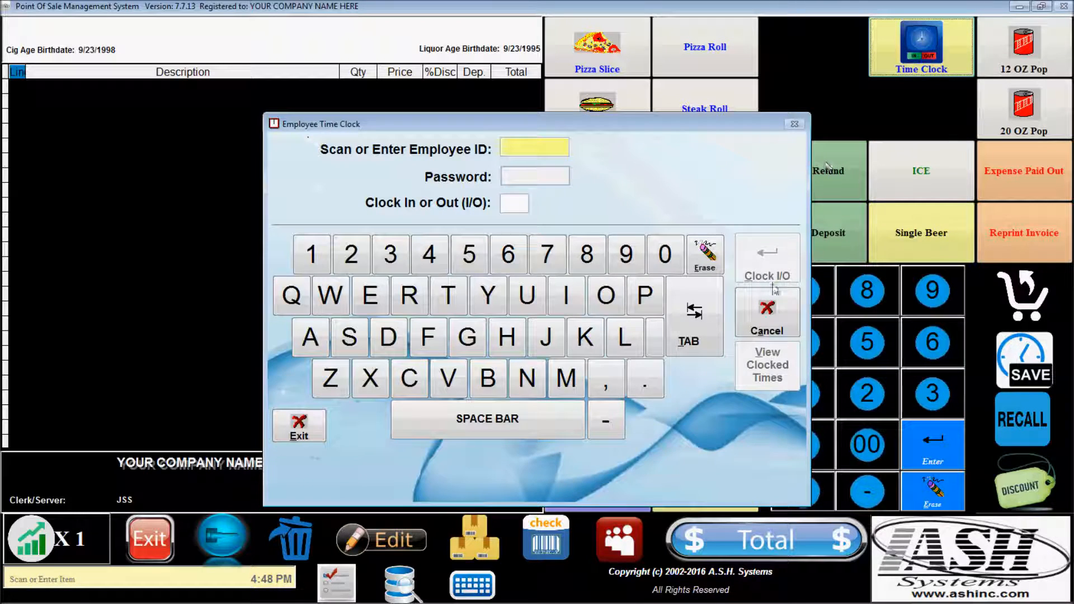
left_click(766, 316)
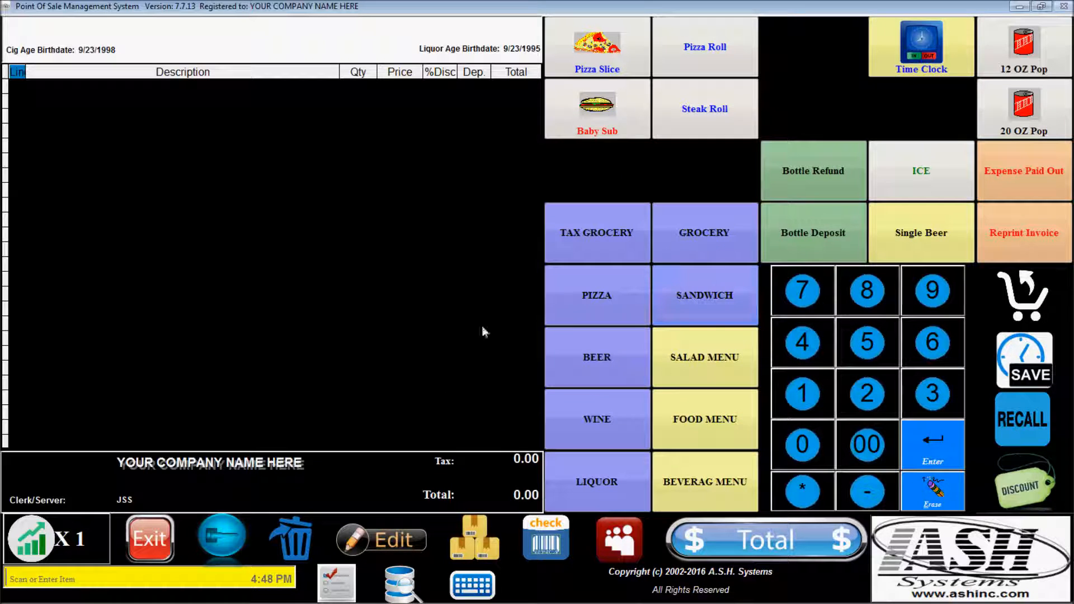
Open and cancel the time clock via the Hot Key list and the typed TC hot key, then bring up the exit choices.
left_click(337, 589)
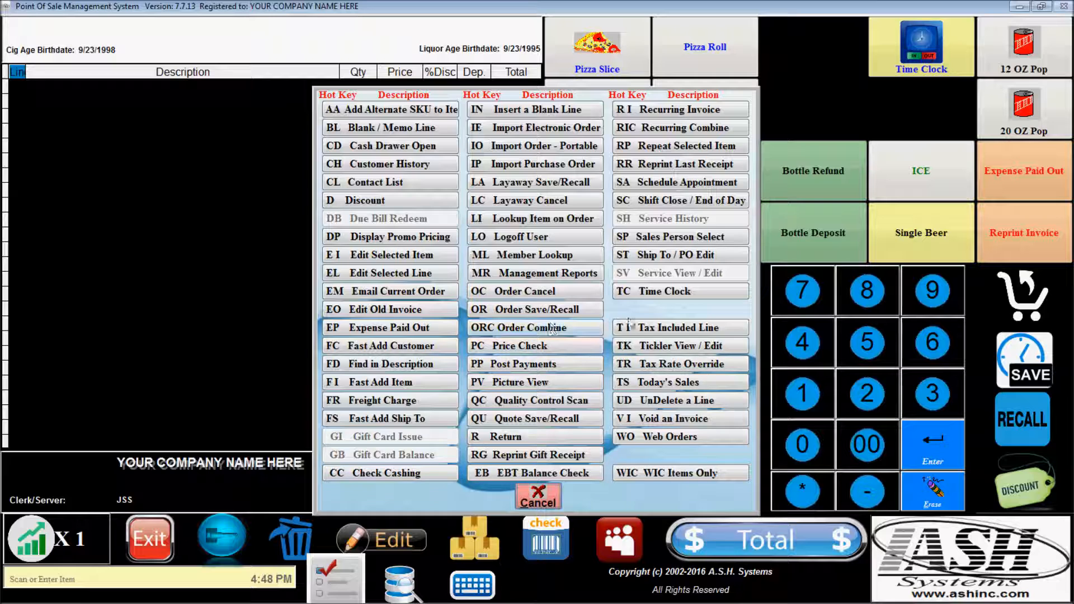
left_click(668, 292)
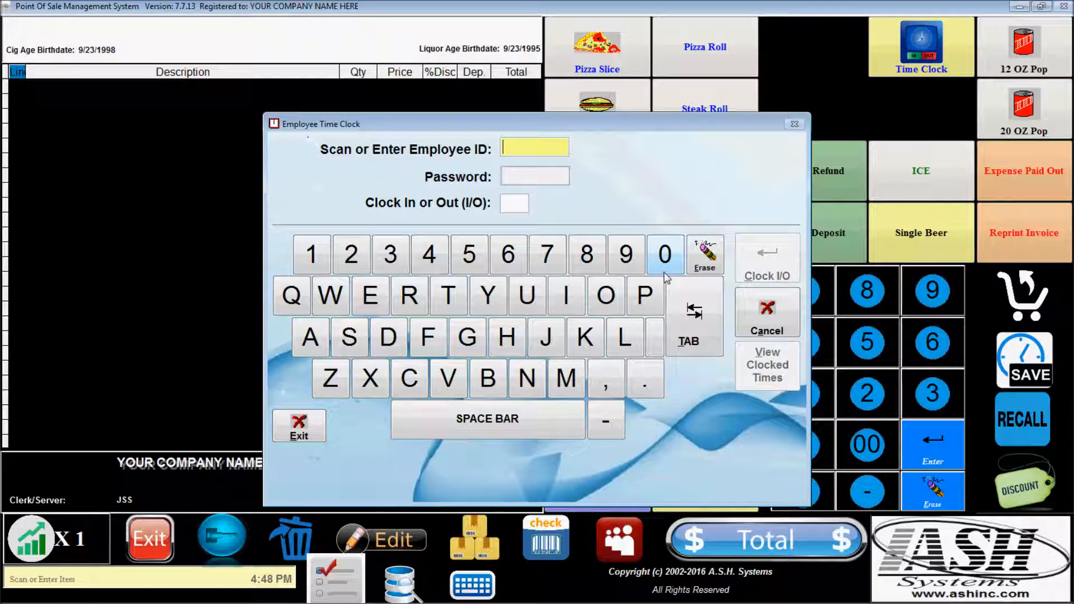
left_click(754, 314)
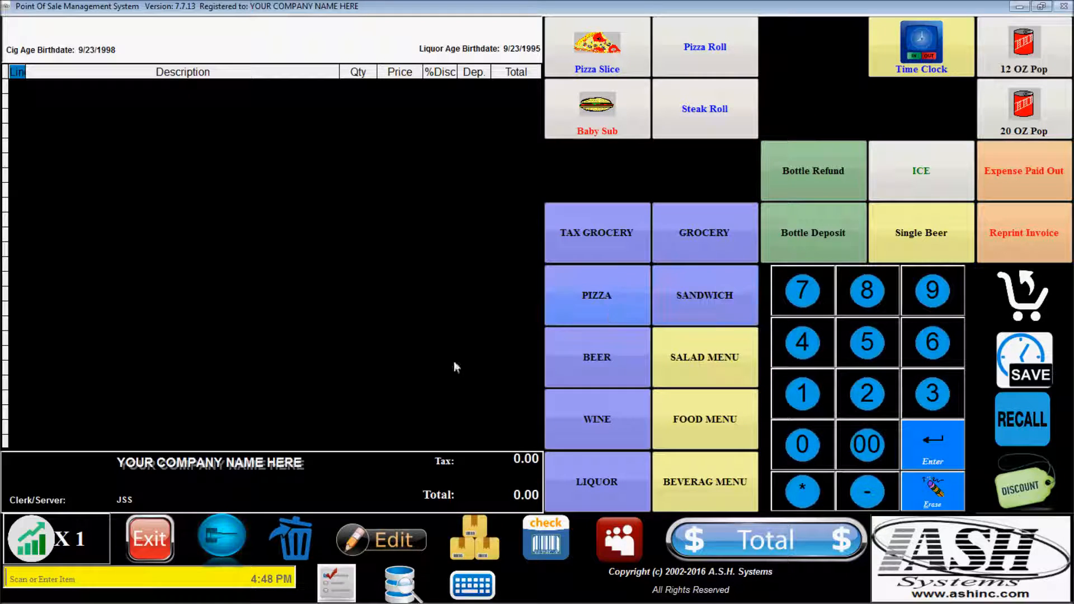
type("TC")
key("Return")
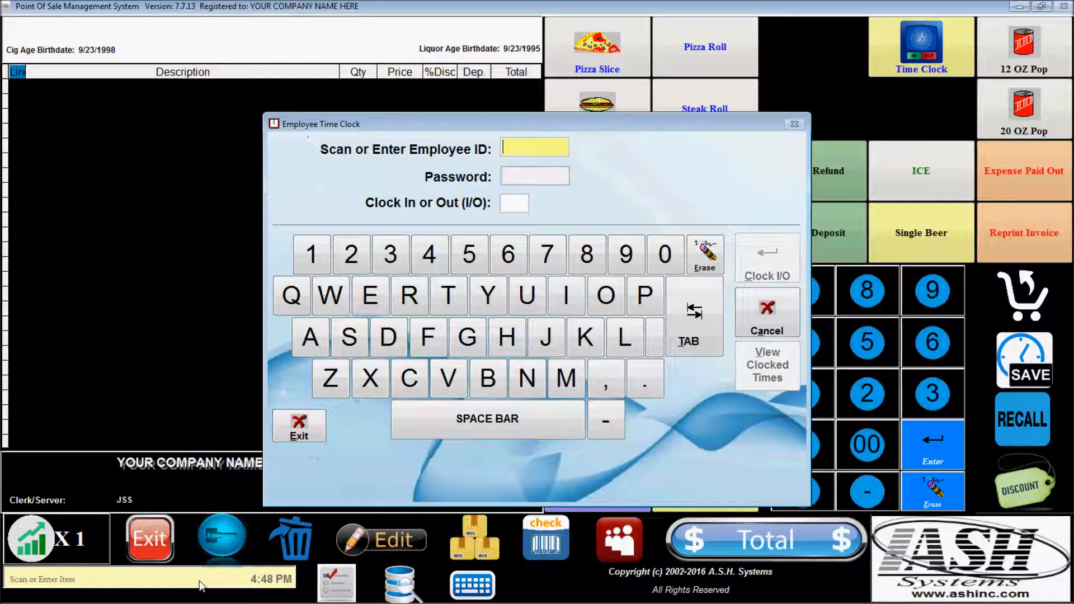
left_click(764, 312)
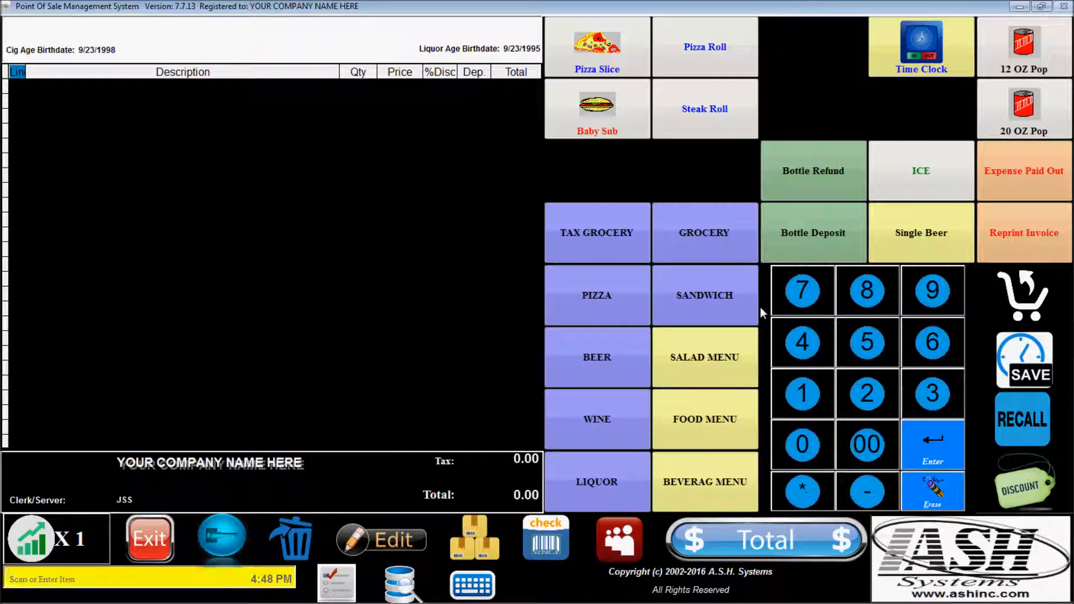
left_click(151, 540)
Exit sales to the main menu and log into the time clock with the employee ID and password.
left_click(414, 309)
left_click(299, 70)
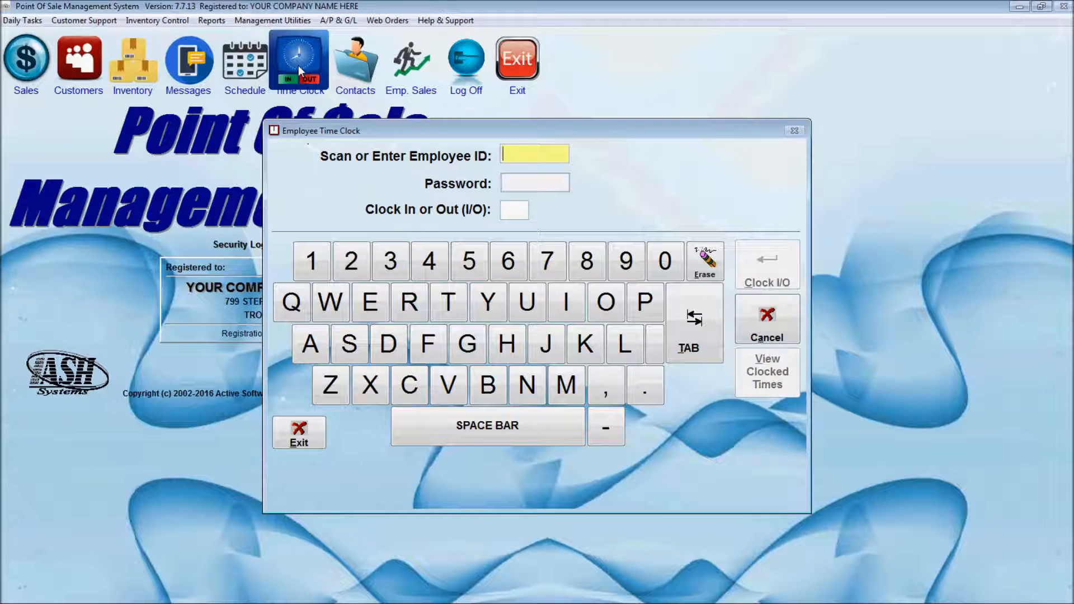
type("JSS")
key("Return")
type("123")
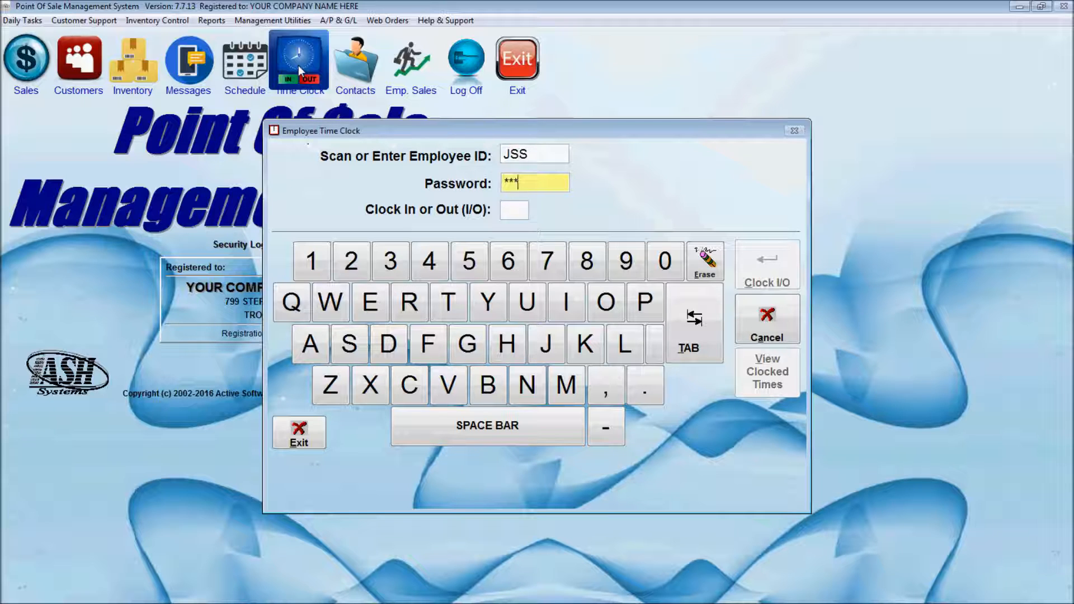
key("Return")
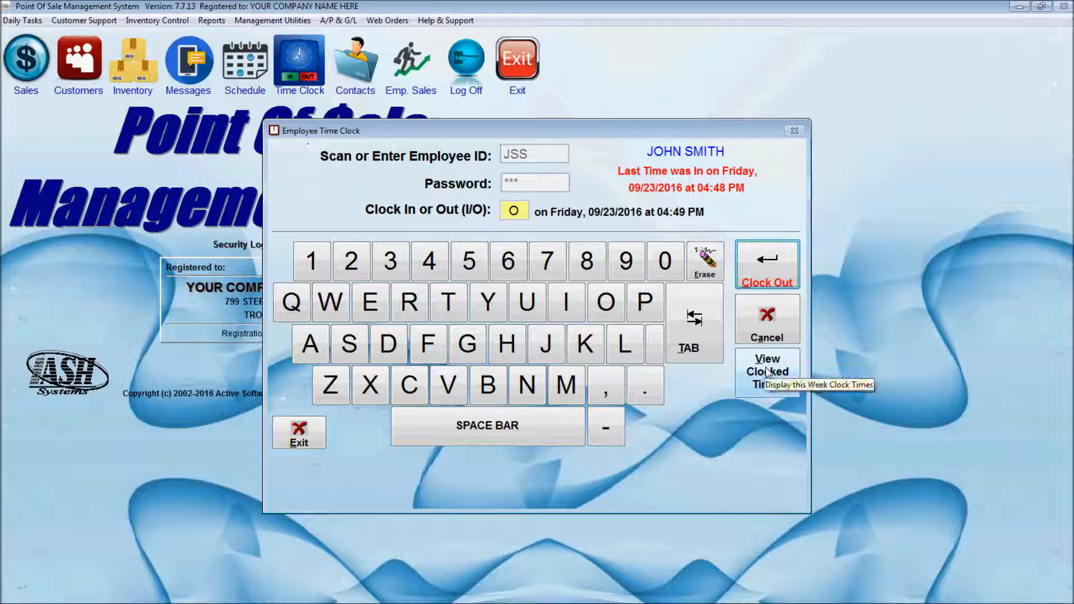
Review the weekly activity showing the 04:48 PM clock-in and 0.00 hours, then clock out at 04:49 PM.
left_click(774, 386)
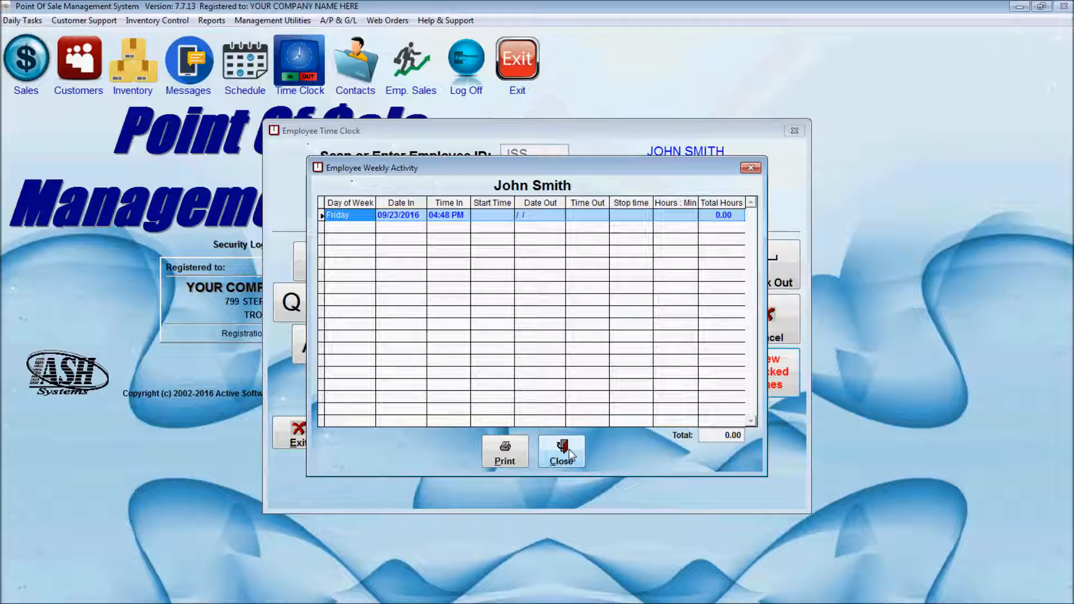
left_click(569, 449)
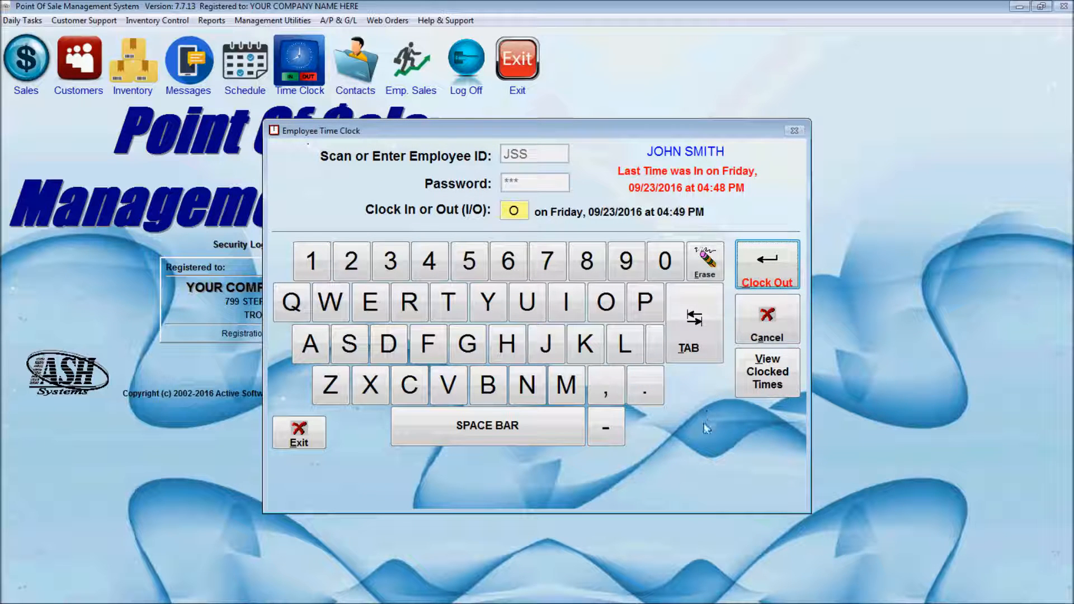
left_click(776, 270)
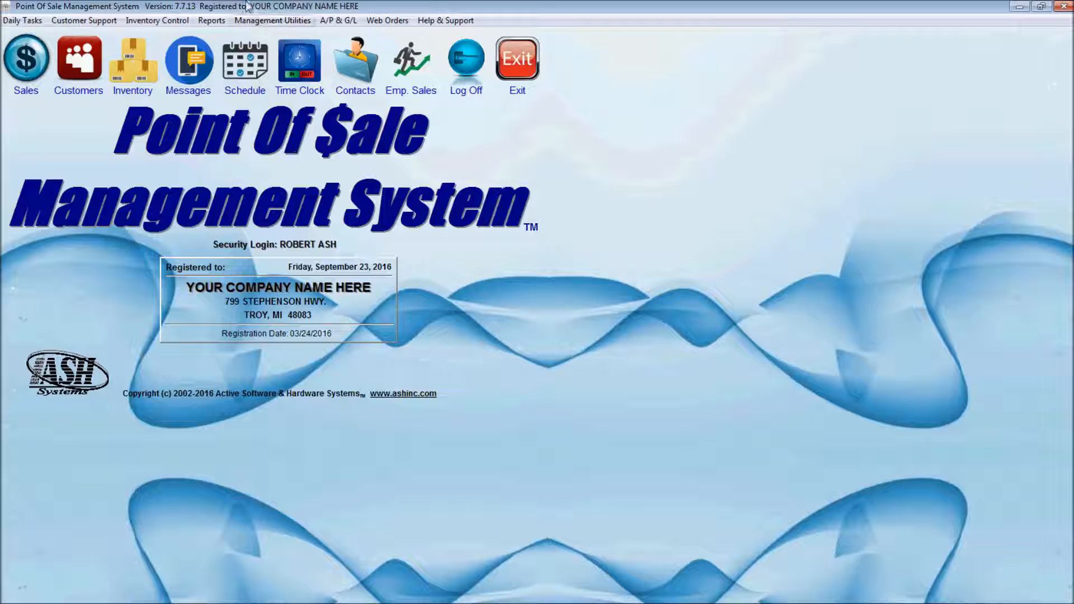
Open the Employee Activity Report for 09/17–09/23/2016, trying Decimal Hours and Summary before settling on Hours : Minutes and Detail.
left_click(276, 21)
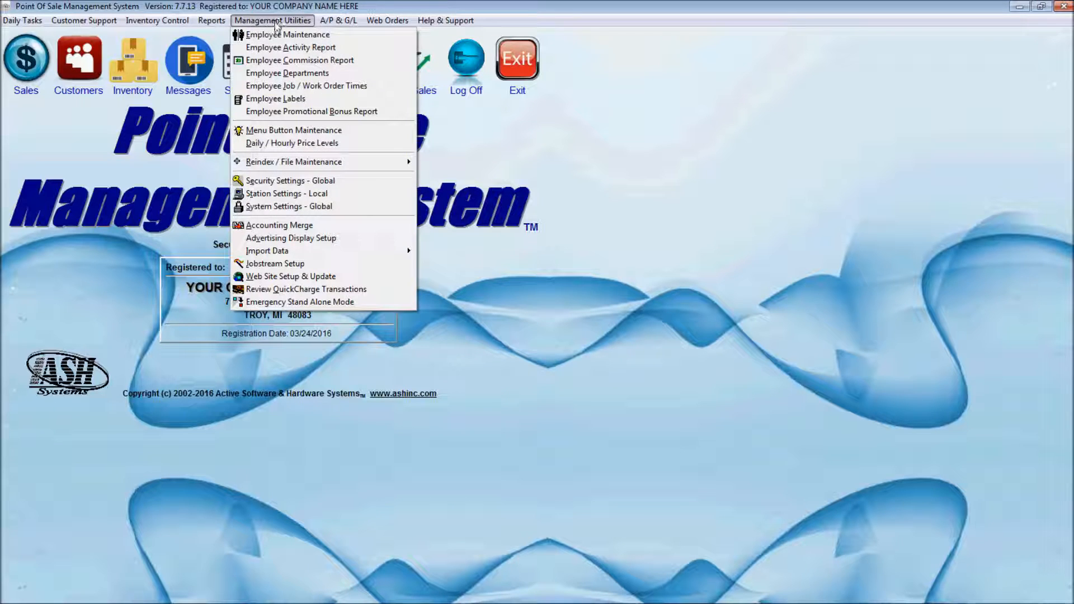
left_click(278, 47)
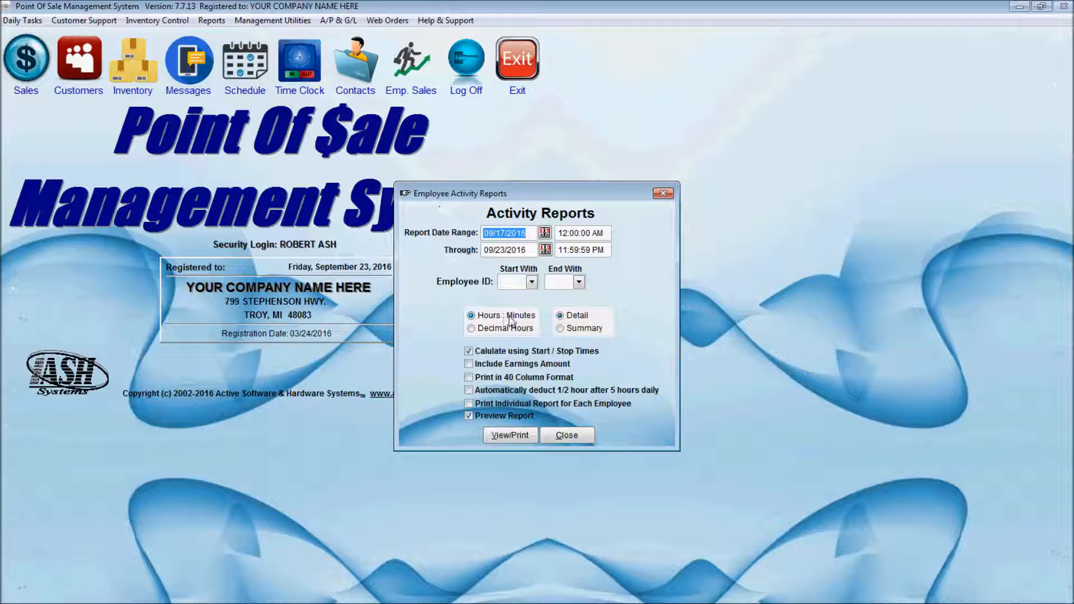
left_click(480, 327)
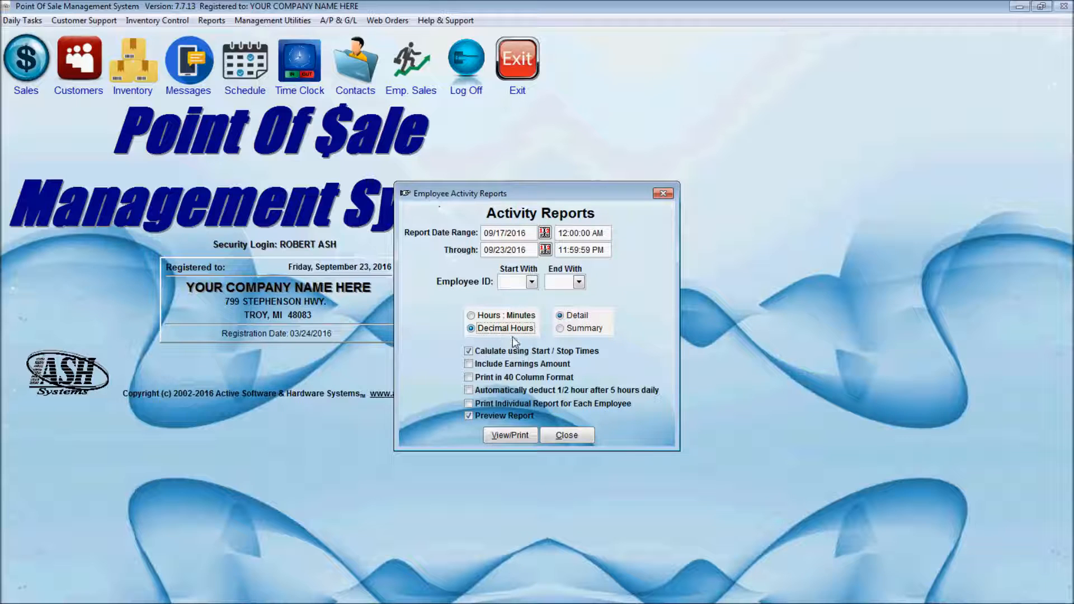
left_click(494, 316)
left_click(583, 330)
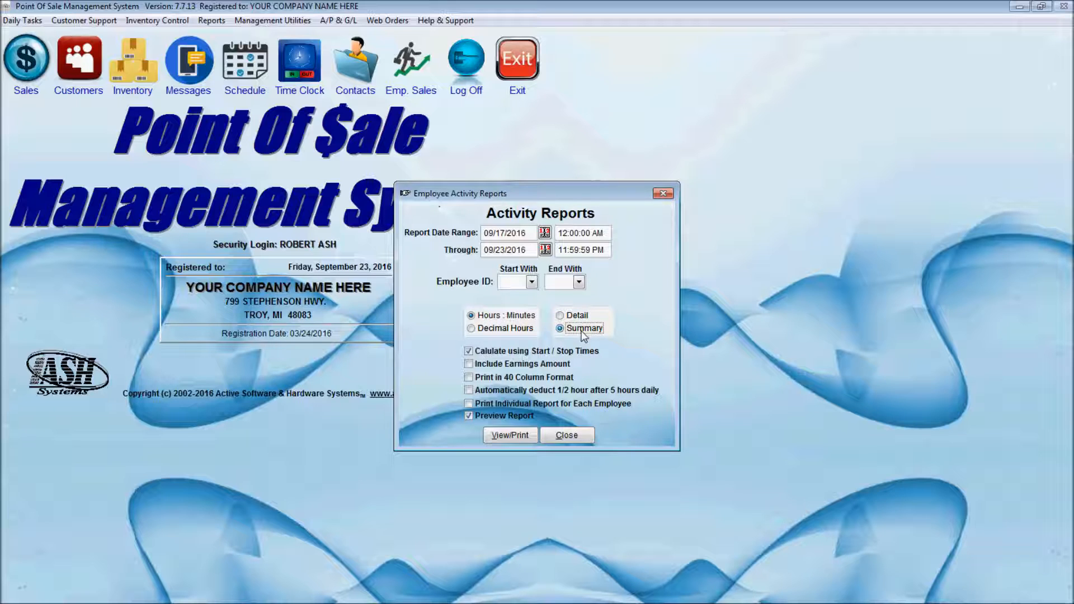
left_click(575, 315)
left_click(511, 363)
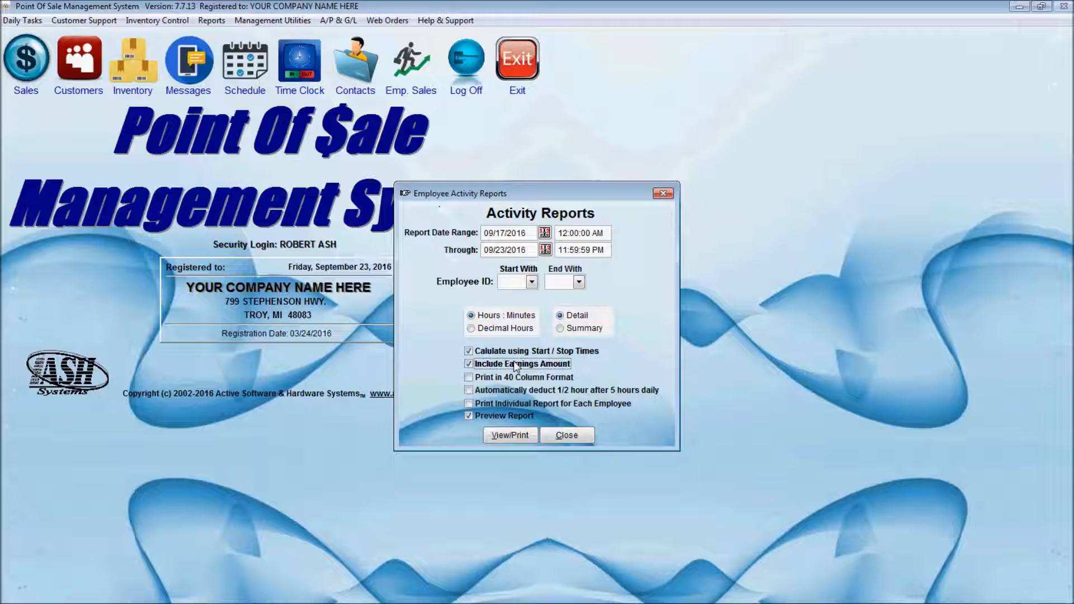
left_click(499, 365)
Preview the activity report full-screen, check its 0:01 total hours, and close the preview.
left_click(512, 437)
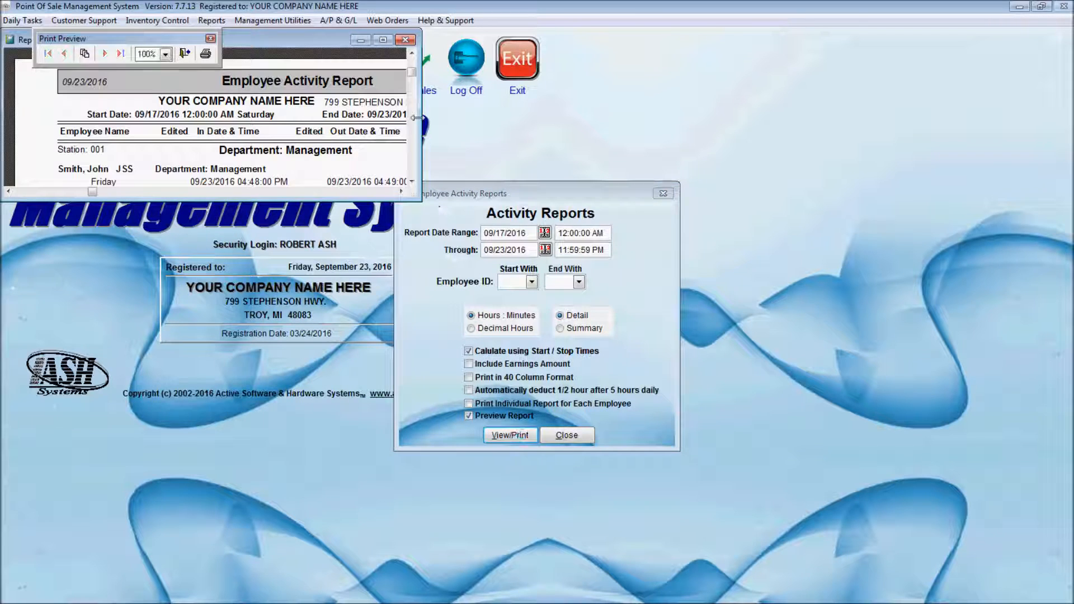
left_click(383, 41)
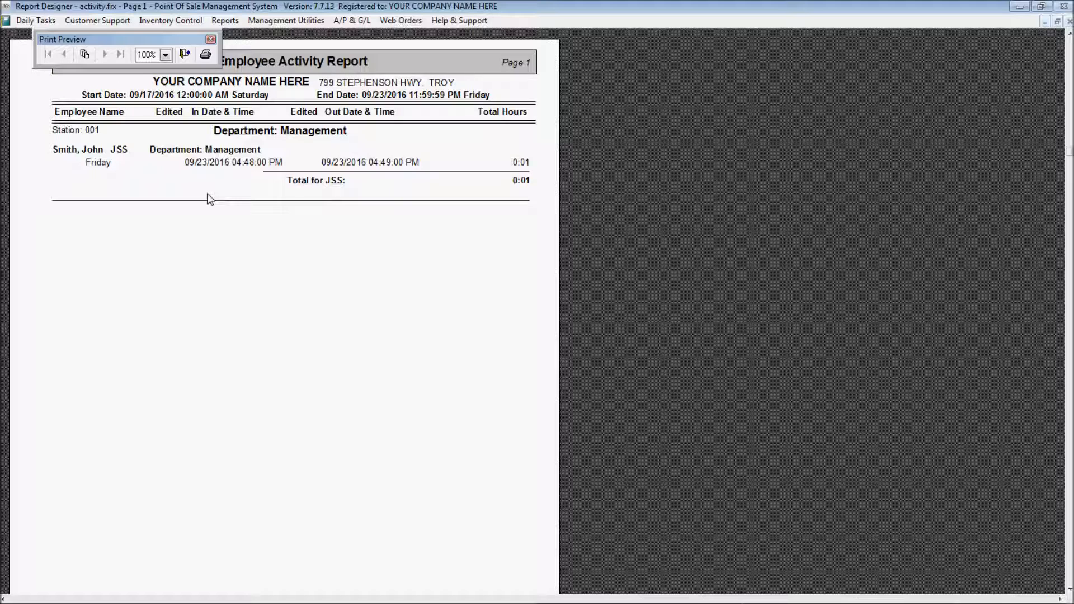
key("Escape")
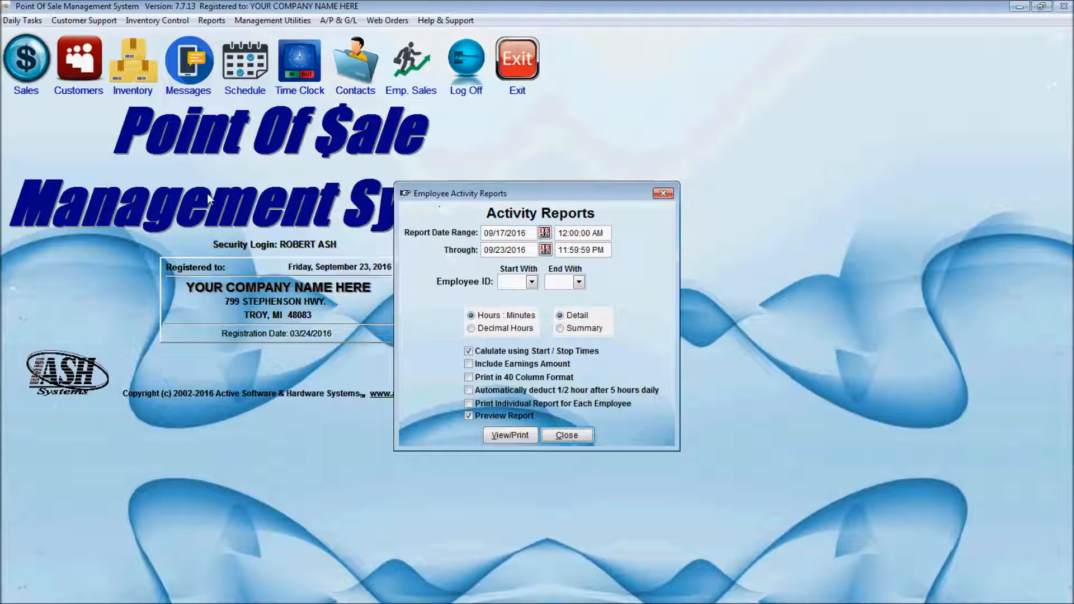
Close the report options and open the employee's record for editing from Employee Maintenance.
left_click(565, 436)
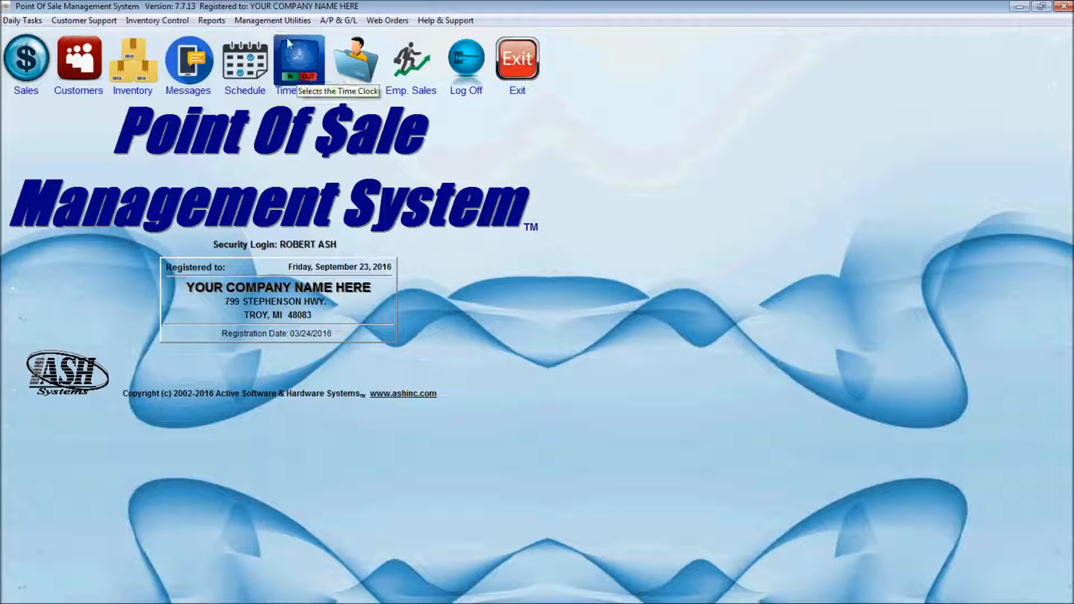
left_click(276, 23)
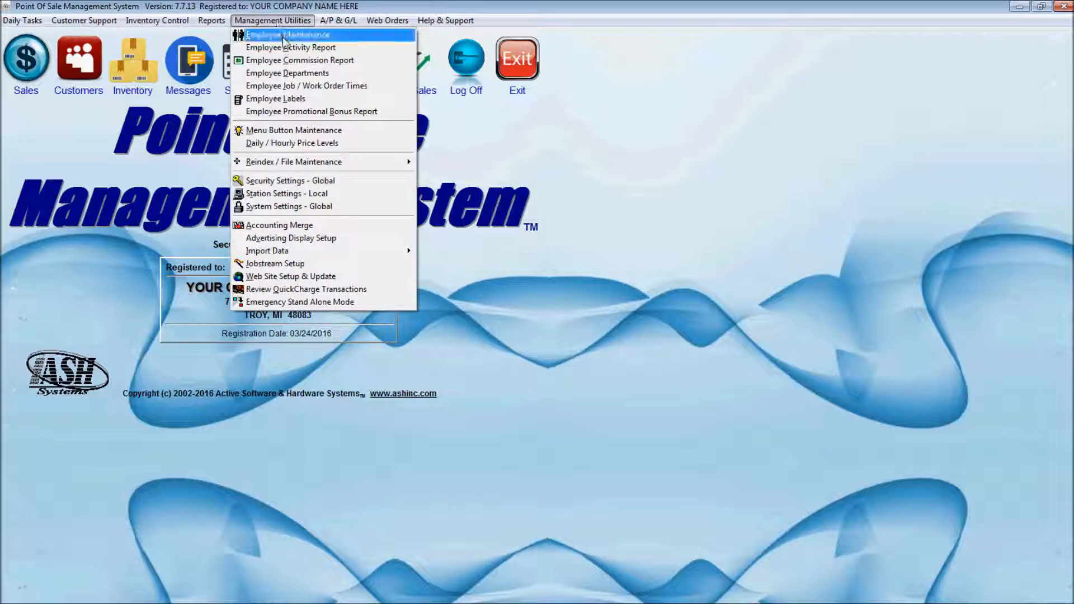
left_click(285, 37)
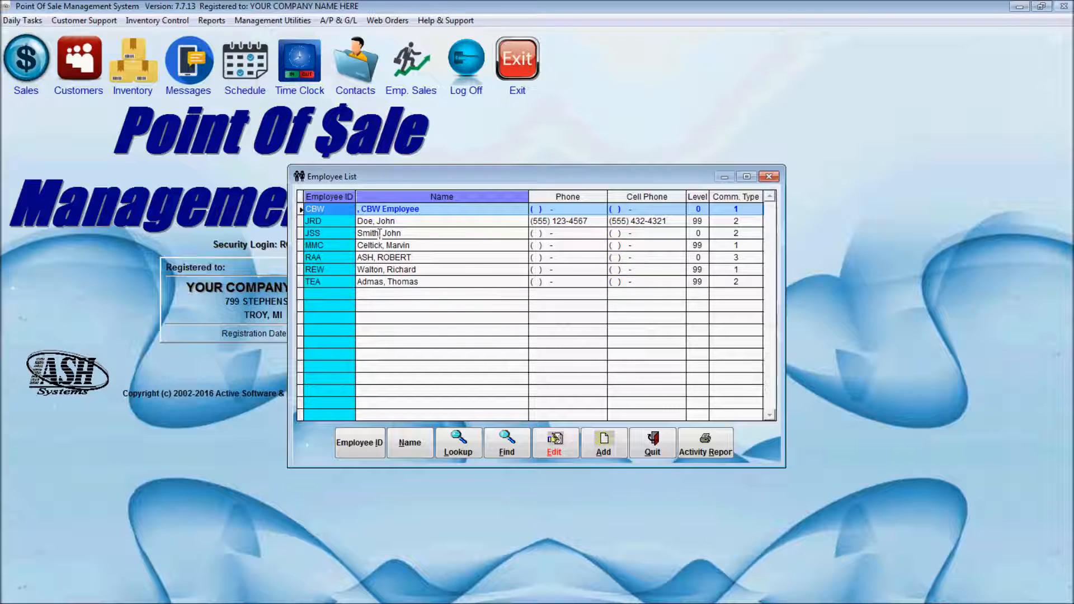
left_click(380, 233)
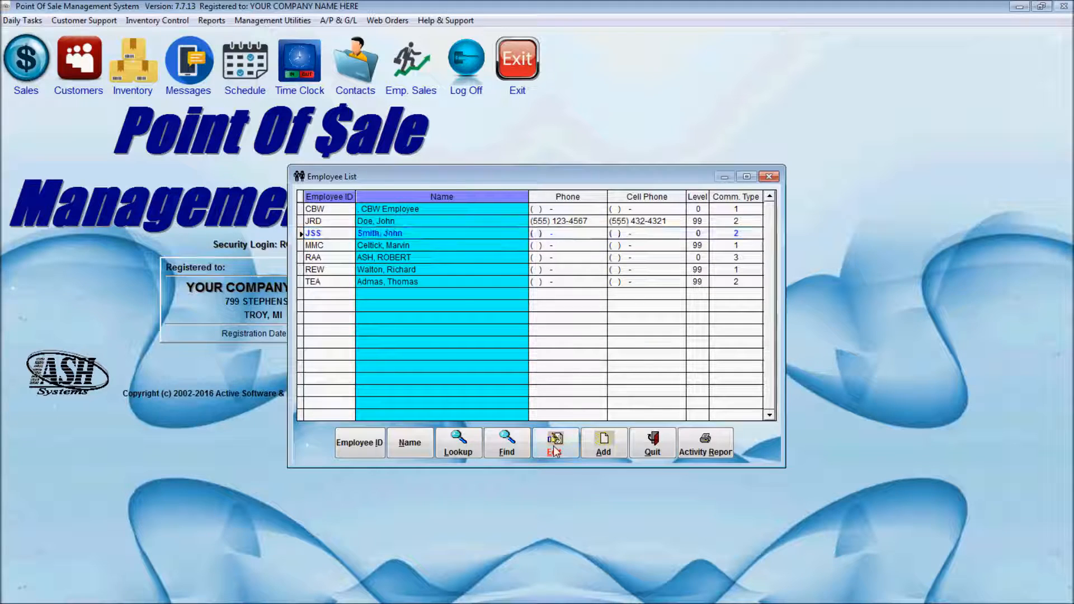
left_click(554, 451)
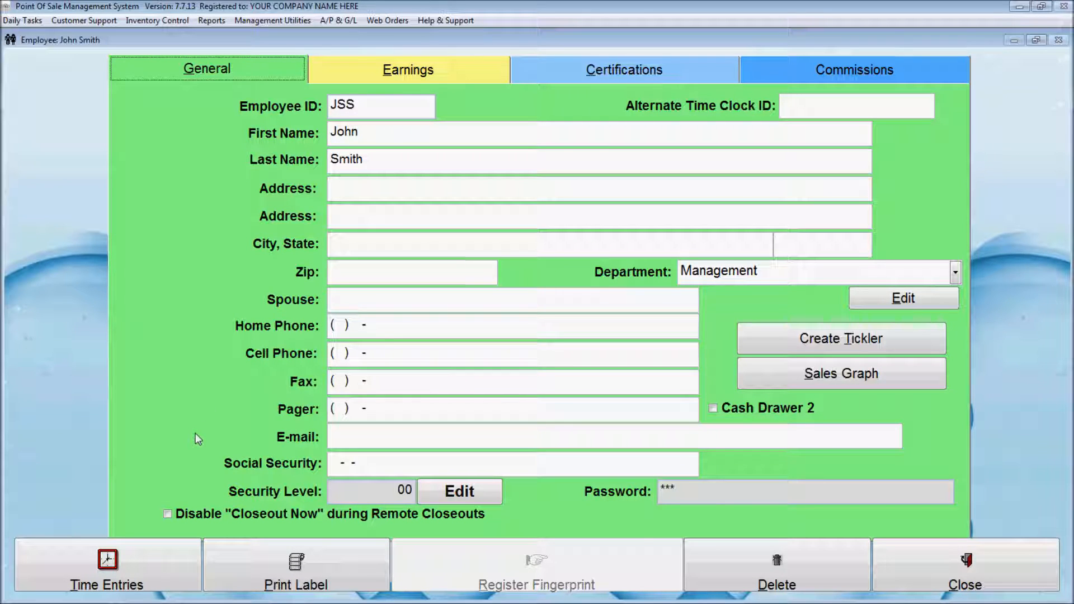
Change the employee's 04:48 PM clock-in entry on 09/23/2016 to 8:00 AM and close the time entries.
left_click(149, 569)
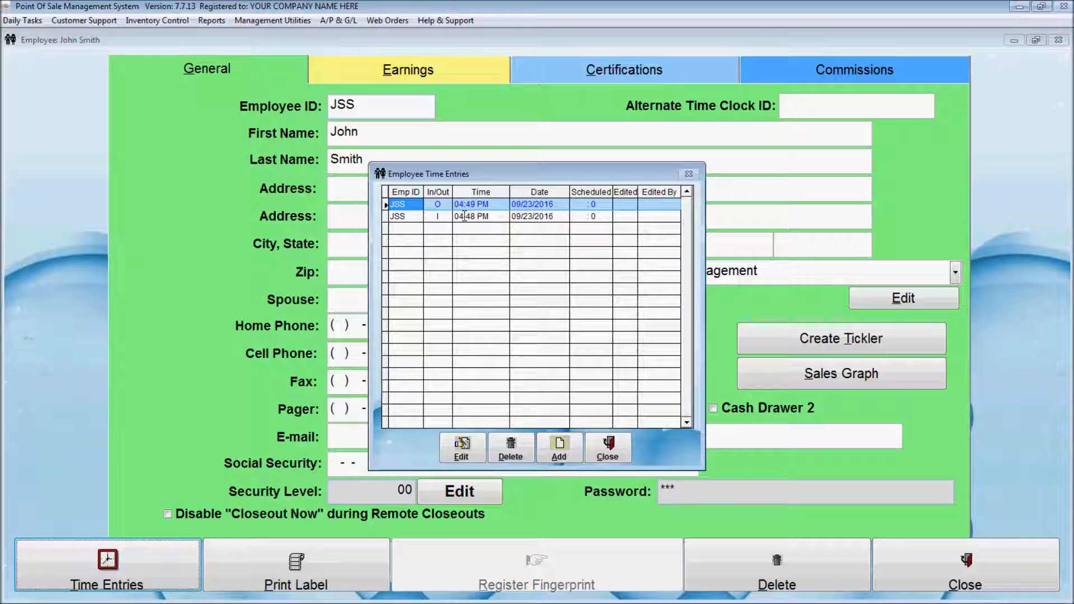
left_click(464, 216)
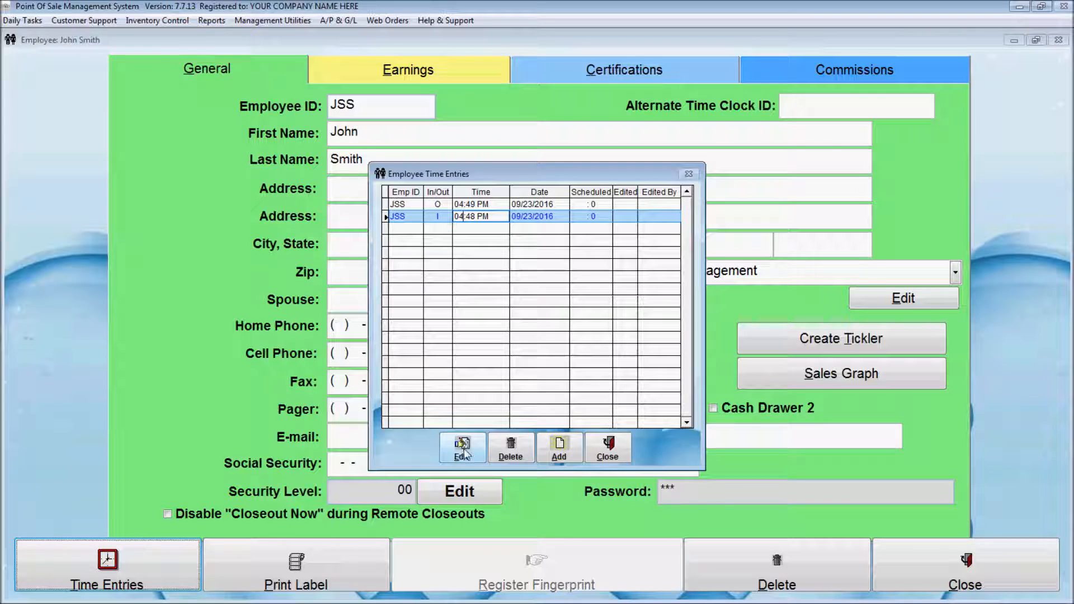
left_click(462, 450)
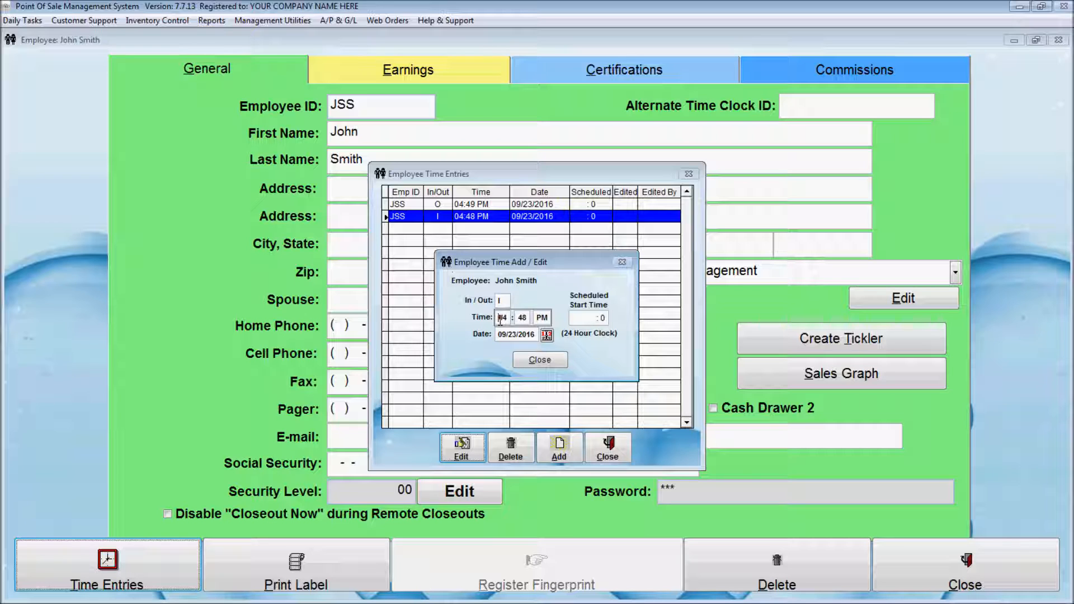
type("8 : 00 AM")
left_click(539, 361)
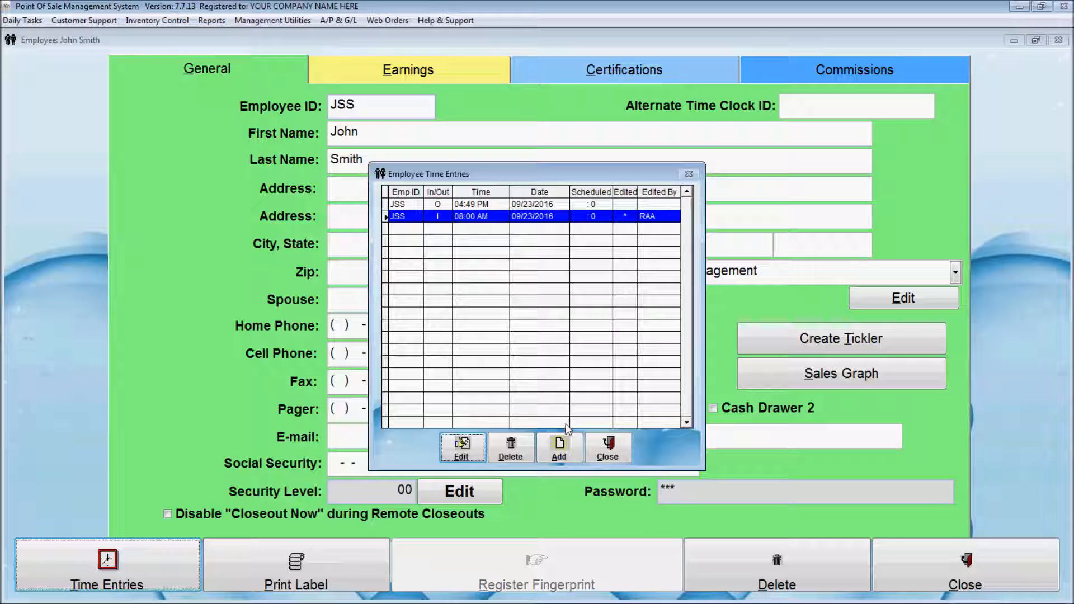
left_click(608, 446)
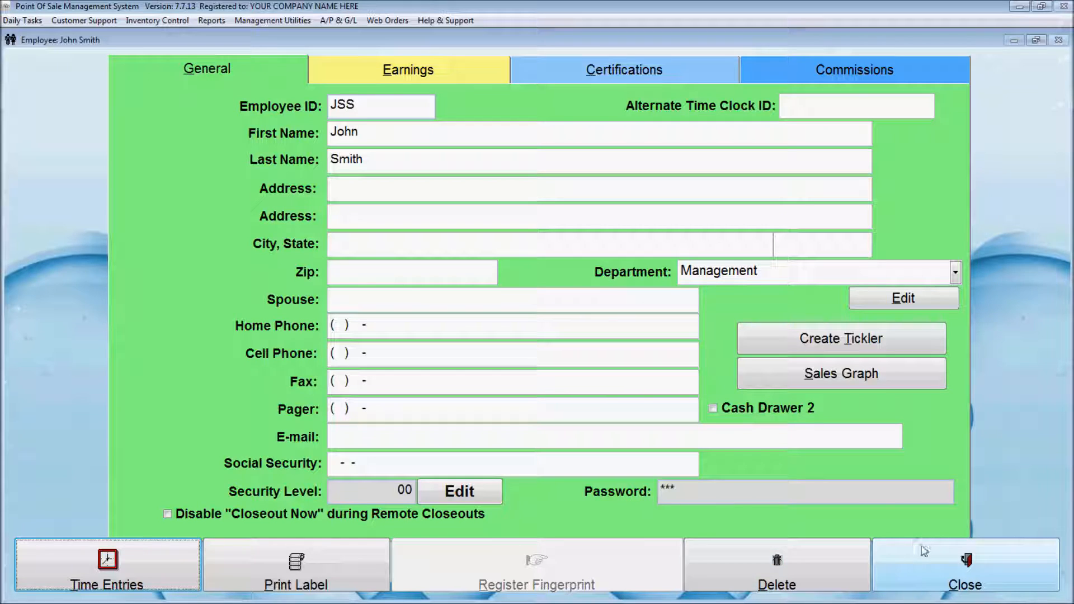
Close the employee record and list, then preview the Employee Activity Report full-screen showing 8:49 hours.
left_click(923, 551)
left_click(649, 452)
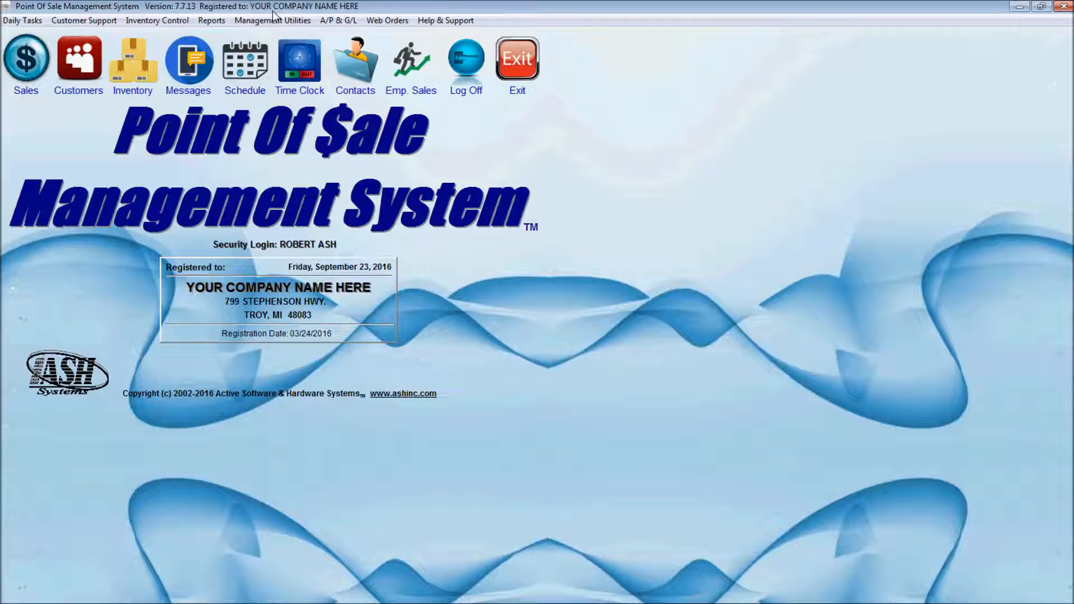
left_click(272, 20)
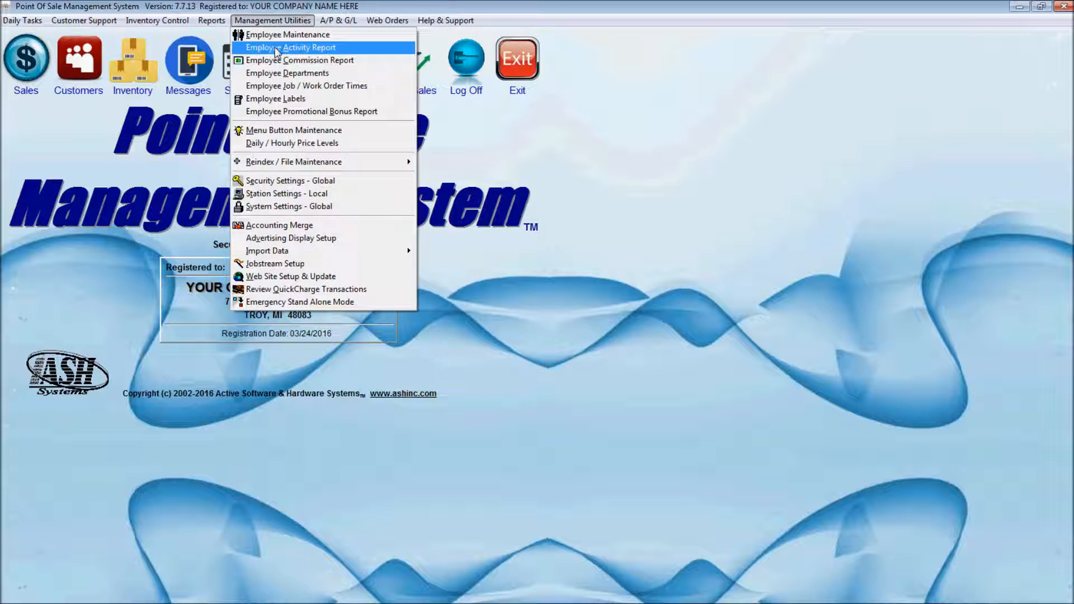
left_click(277, 47)
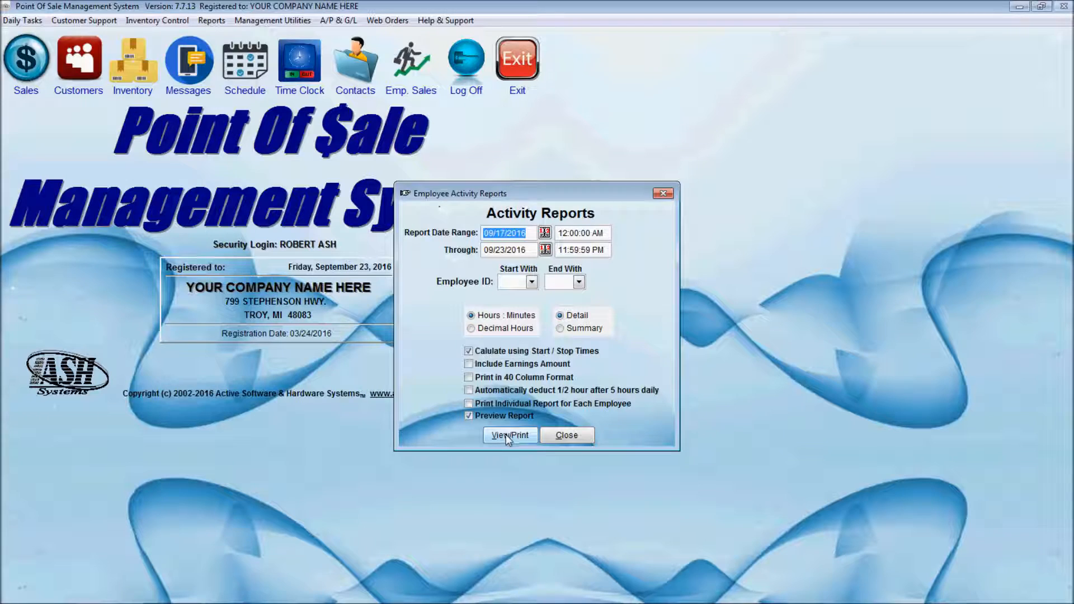
left_click(508, 435)
left_click(382, 40)
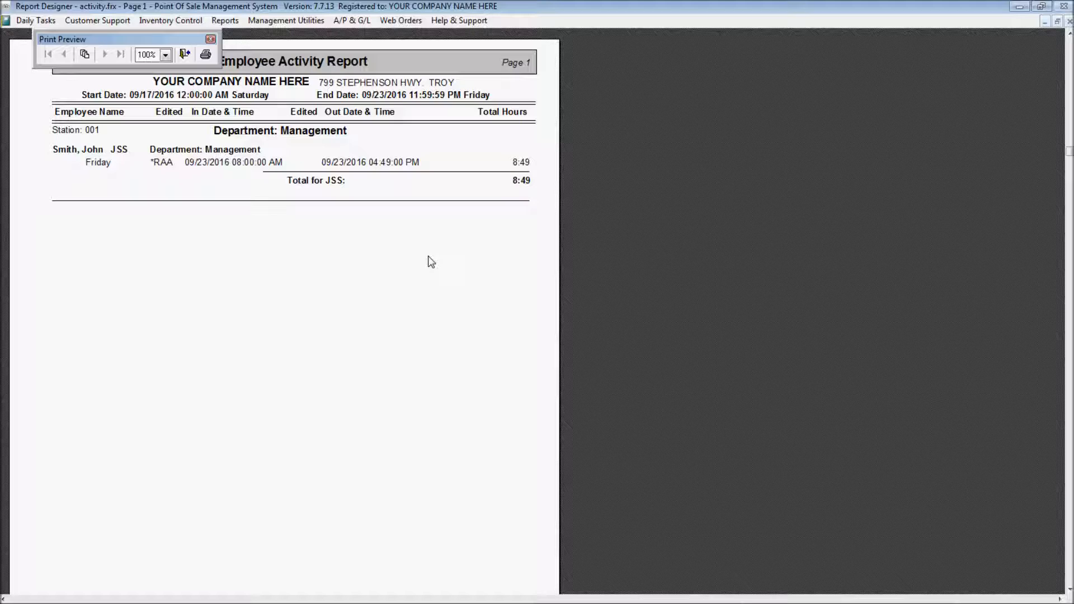
Regenerate the report preview, view the whole page zoomed out, then close the preview and Activity Reports dialog.
key("Escape")
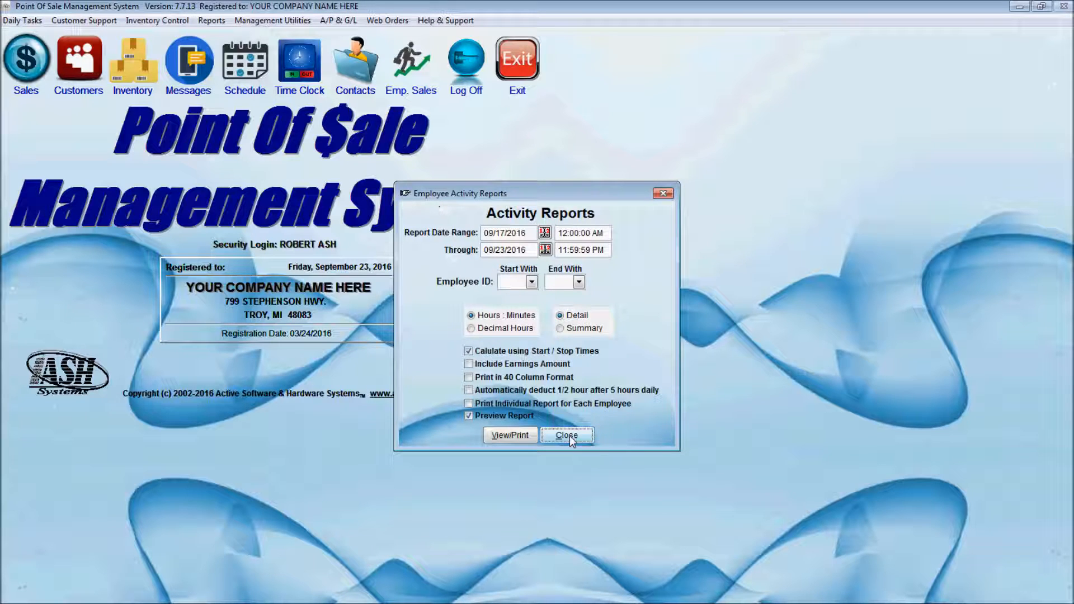
left_click(515, 436)
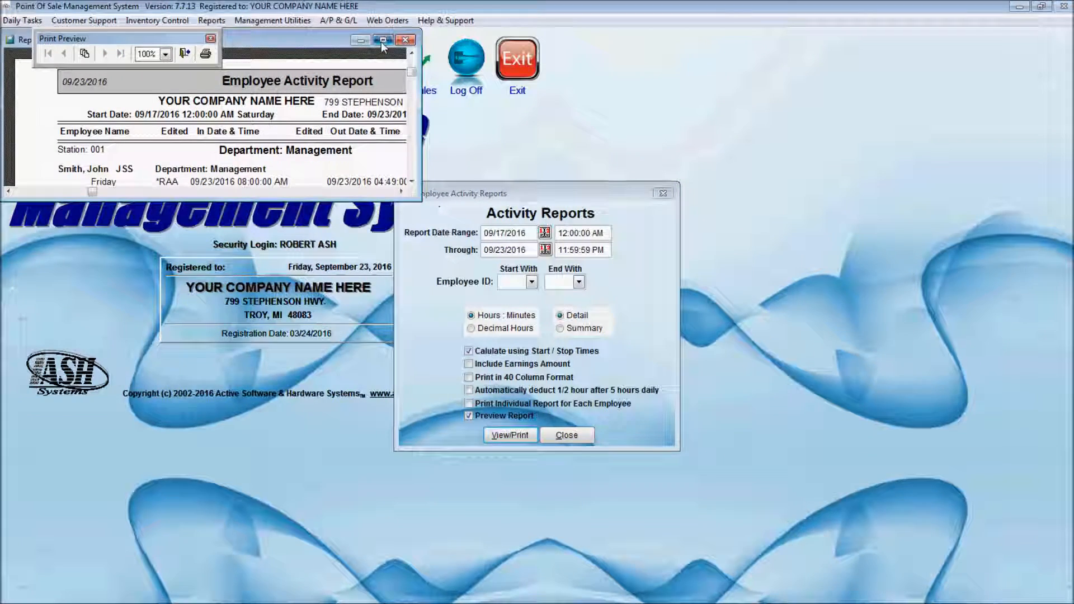
left_click(382, 40)
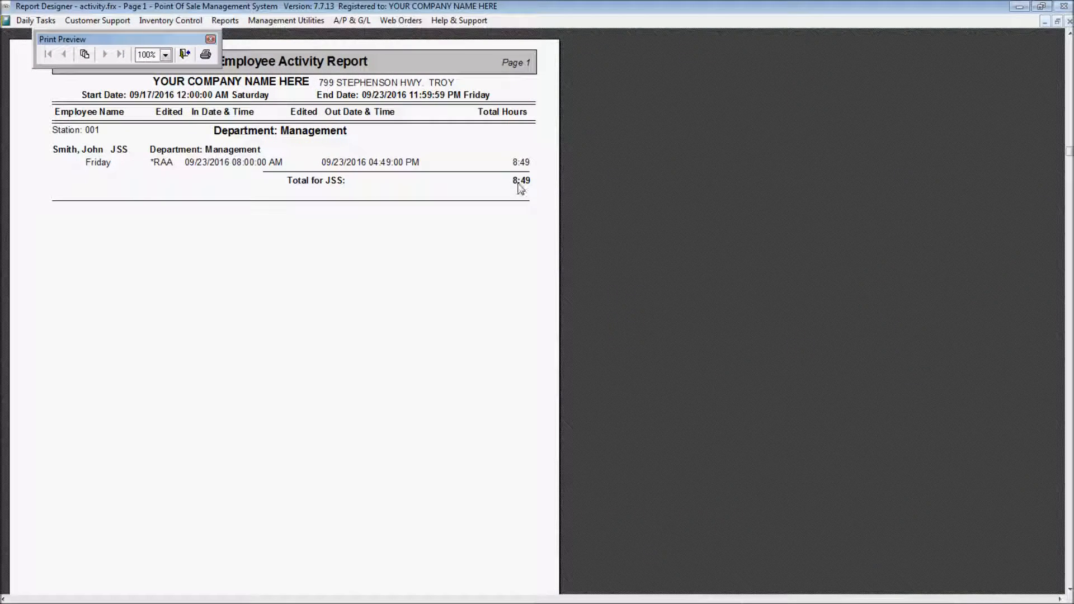
left_click(510, 497)
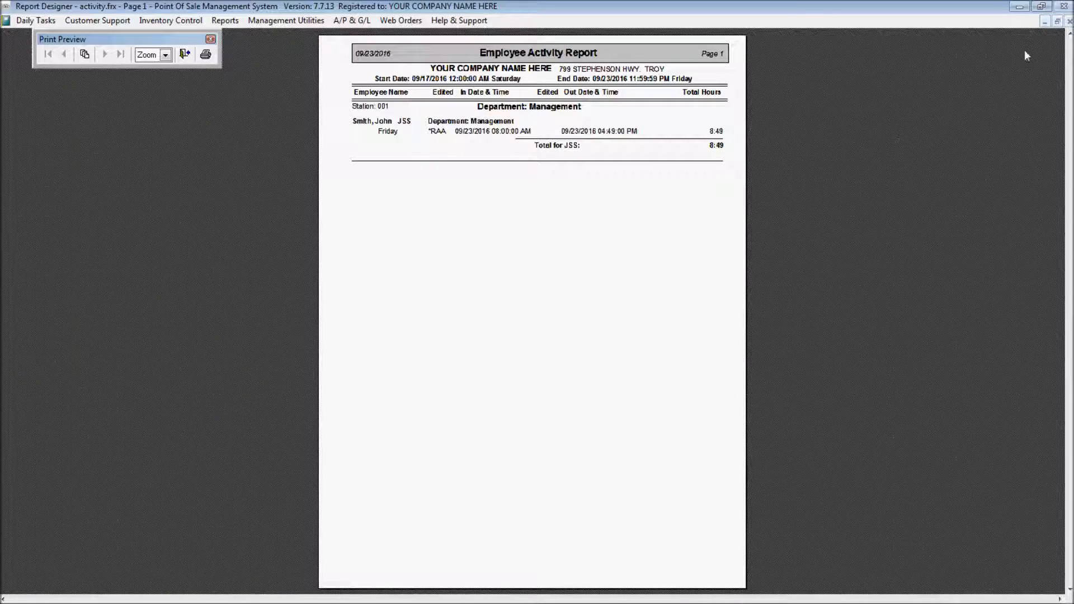
left_click(1069, 21)
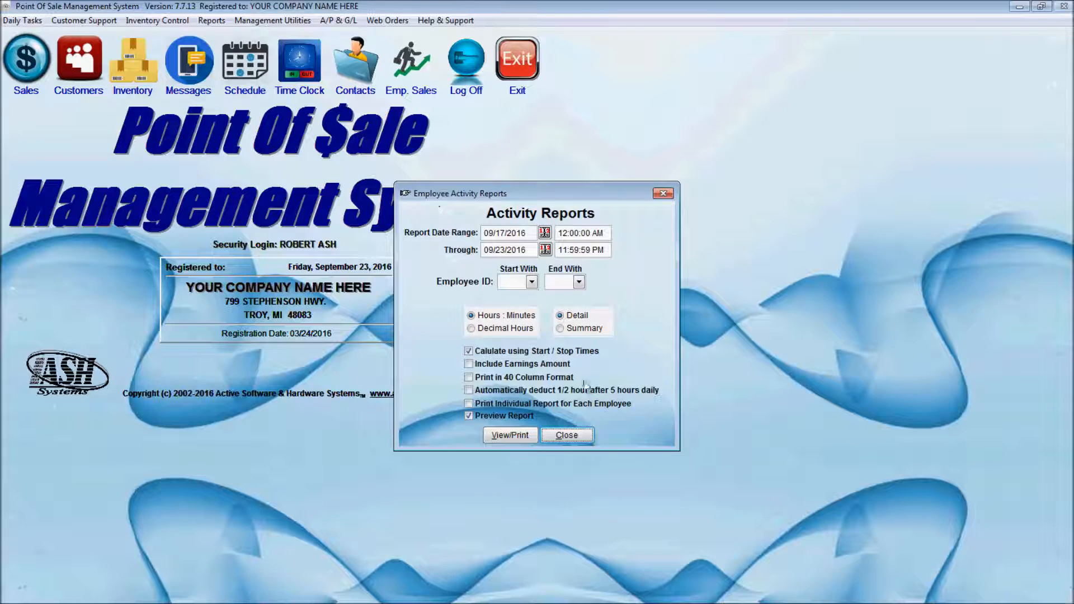
left_click(566, 436)
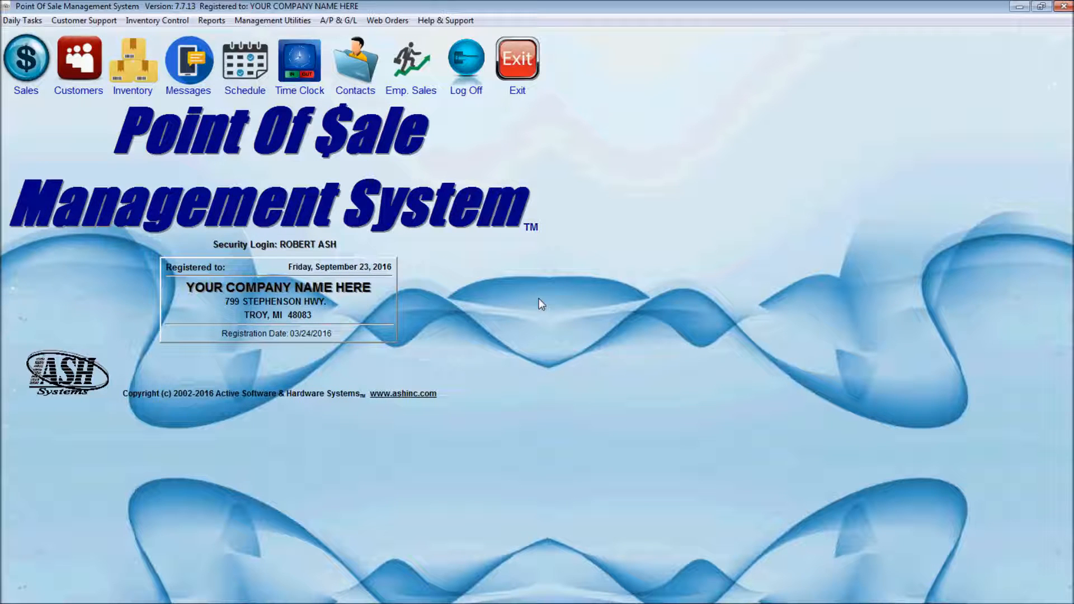